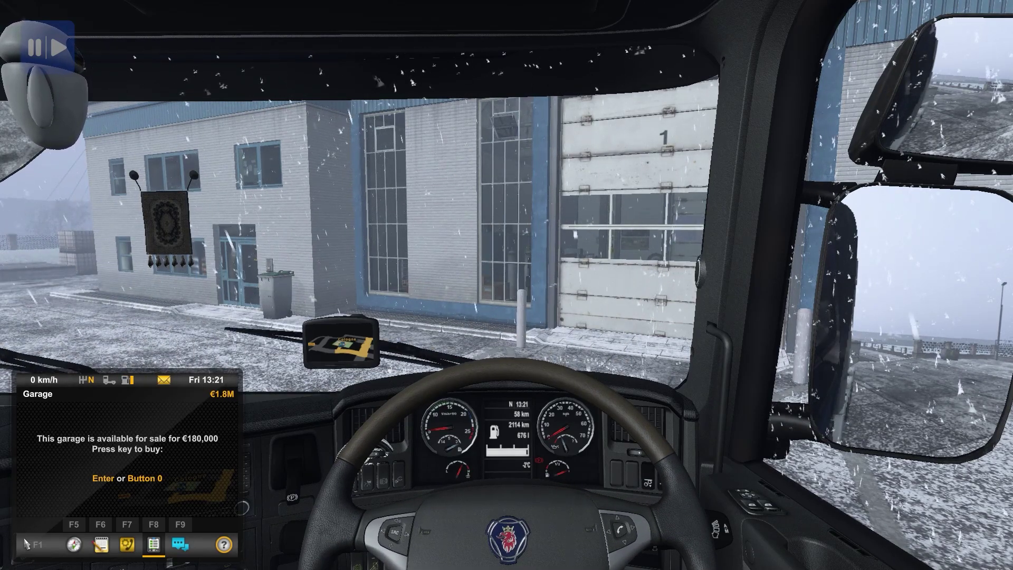
Step: Open the game's audio options and set the voice navigation volume to maximum
{"action": "key", "text": "p"}
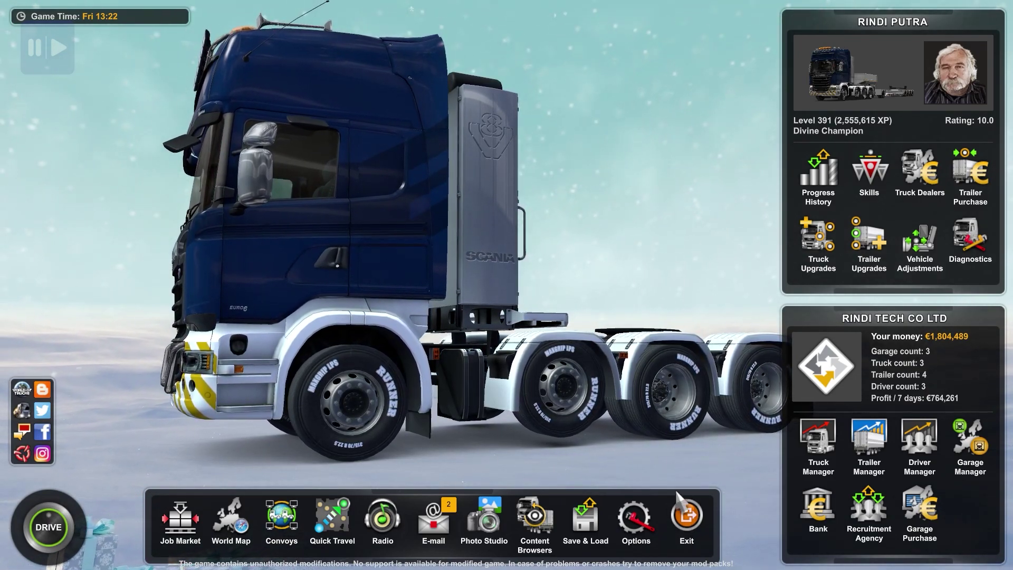
{"action": "left_click", "coordinate": [649, 538]}
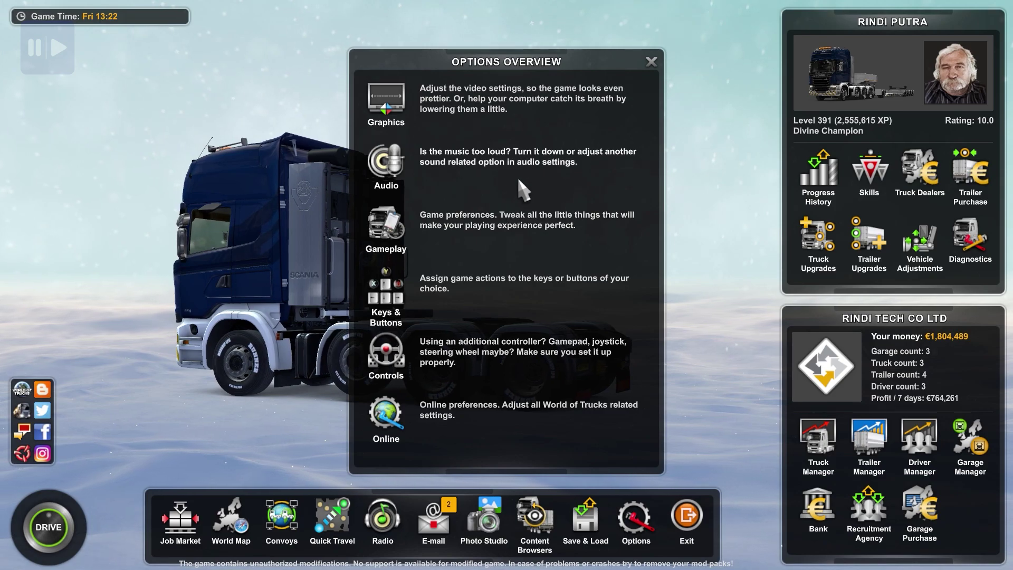
{"action": "left_click", "coordinate": [536, 166]}
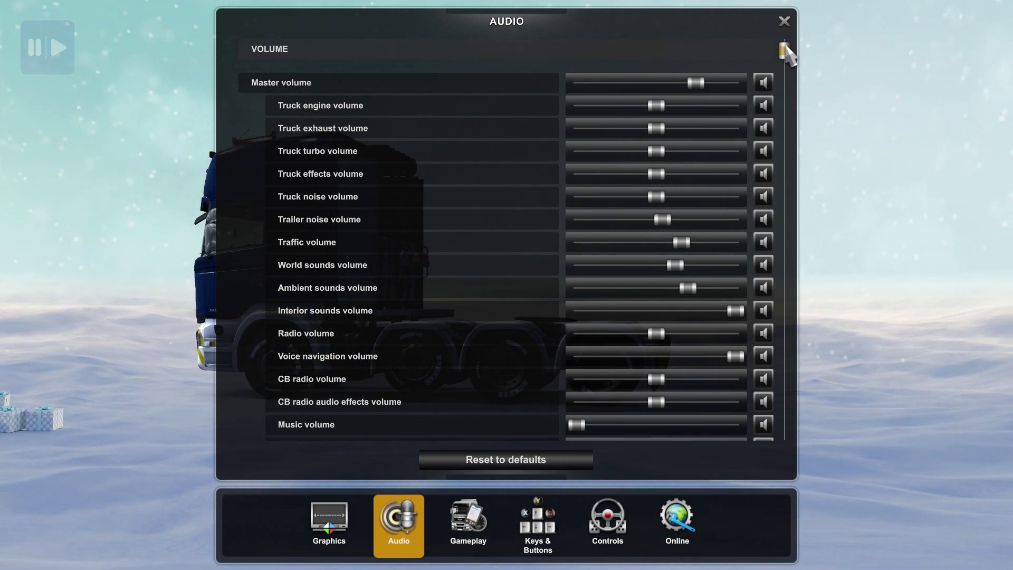
{"action": "left_click_drag", "start_coordinate": [786, 51], "coordinate": [793, 97]}
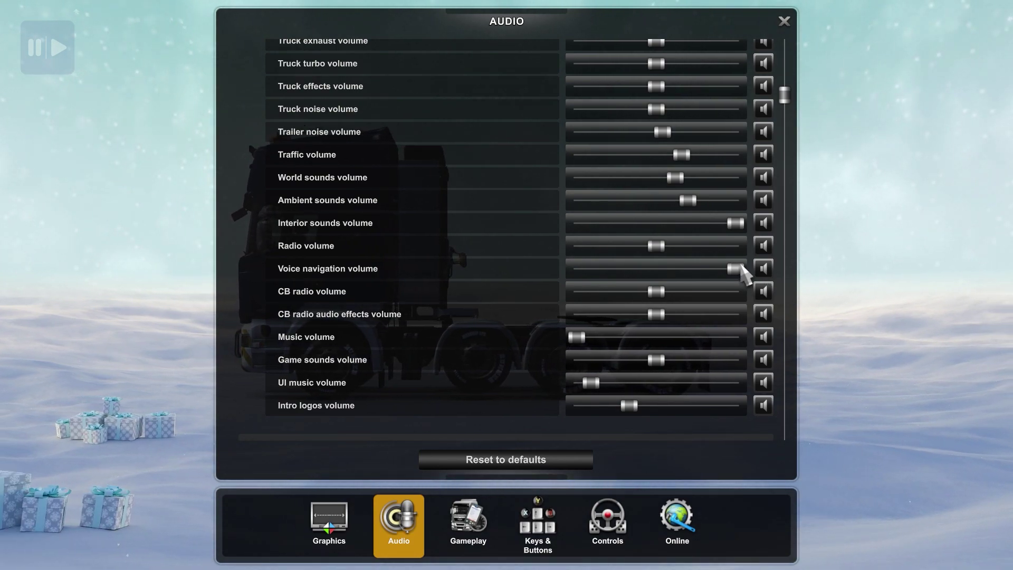
{"action": "left_click_drag", "start_coordinate": [731, 267], "coordinate": [762, 267]}
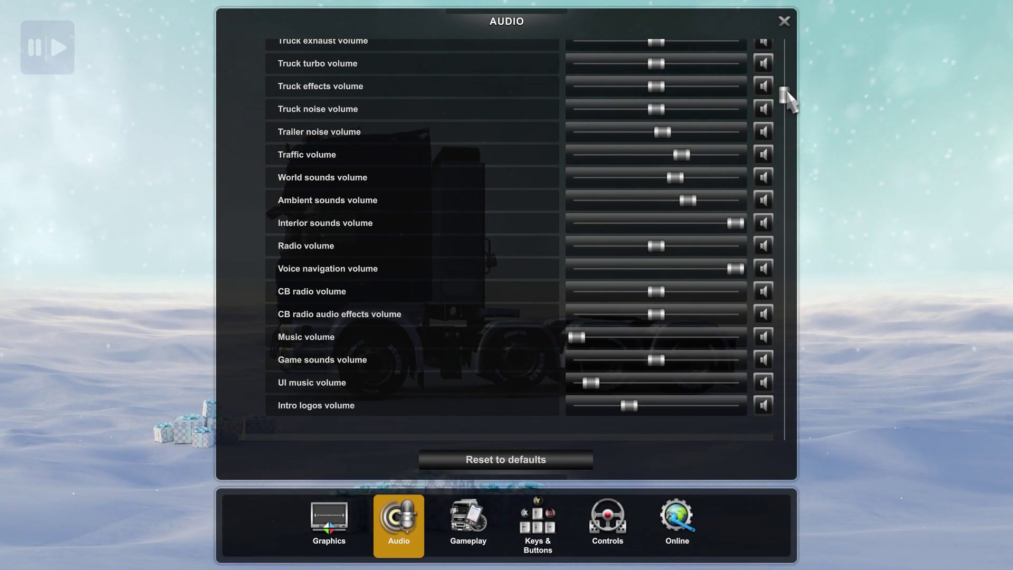
Step: Examine the languages and voices offered for voice navigation in the audio settings
{"action": "left_click_drag", "start_coordinate": [789, 97], "coordinate": [798, 235]}
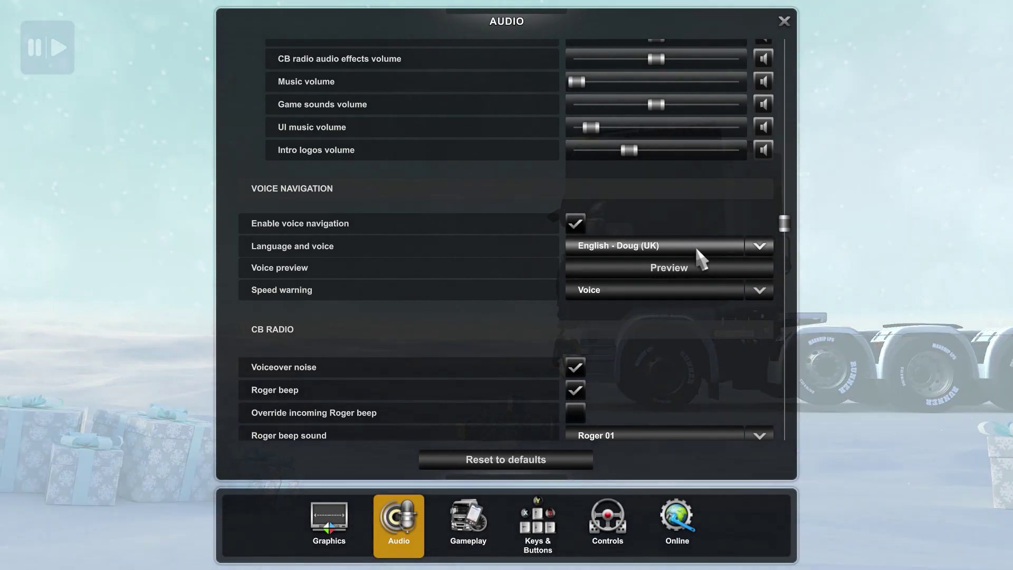
{"action": "left_click", "coordinate": [700, 247]}
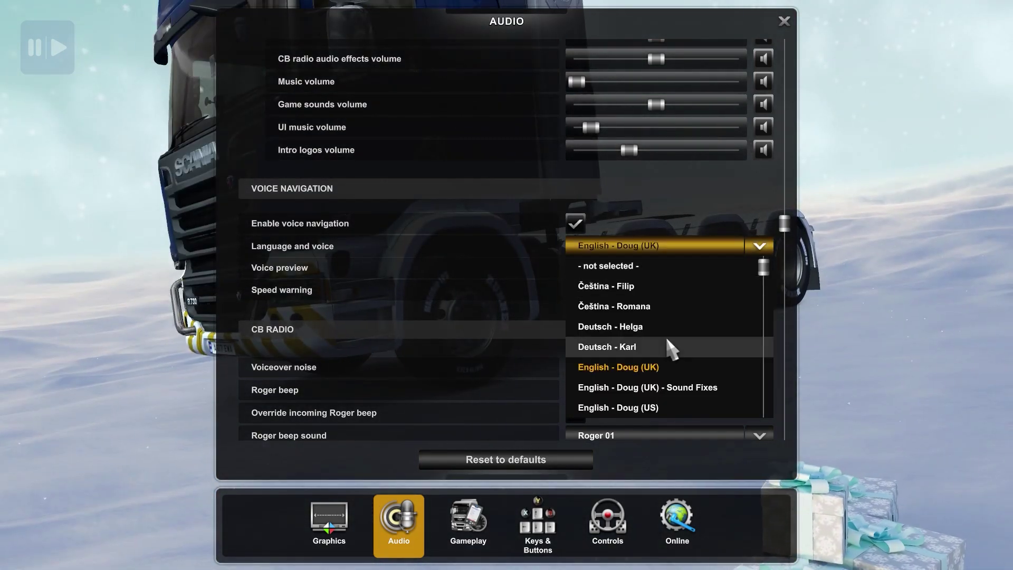
{"action": "scroll", "coordinate": [672, 380], "scroll_direction": "down", "scroll_amount": 3}
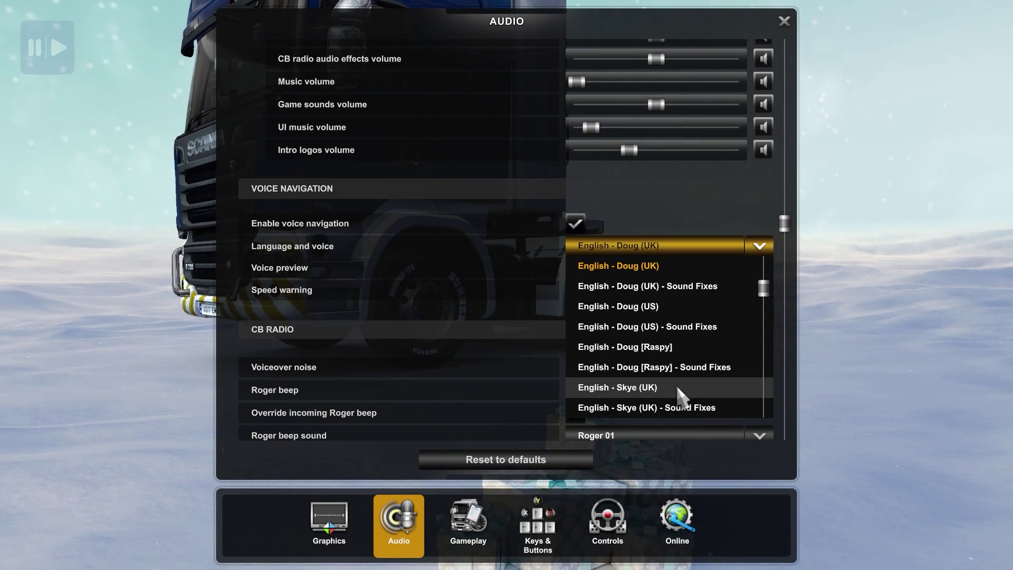
{"action": "scroll", "coordinate": [676, 384], "scroll_direction": "up", "scroll_amount": 3}
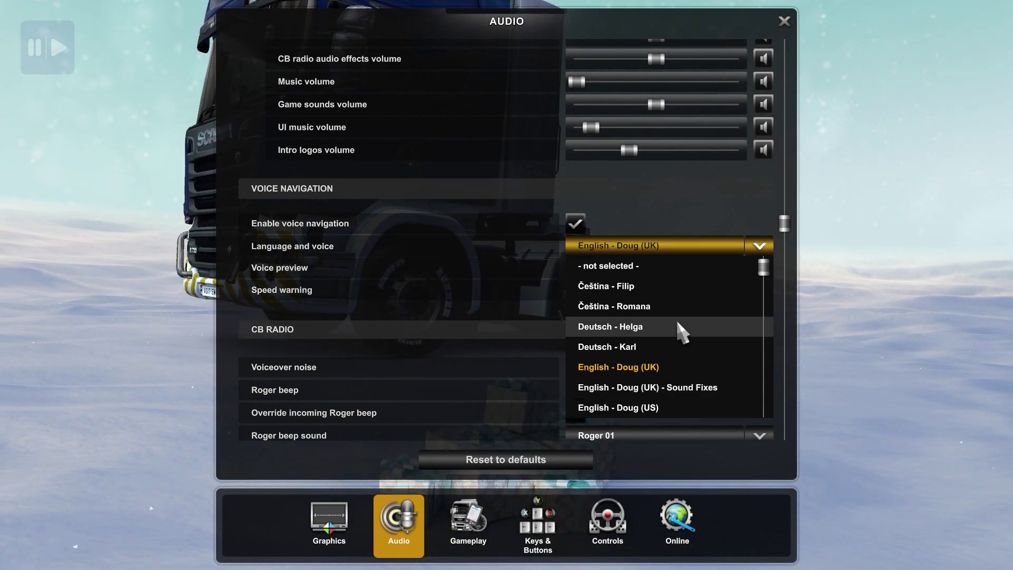
{"action": "scroll", "coordinate": [668, 308], "scroll_direction": "down", "scroll_amount": 4}
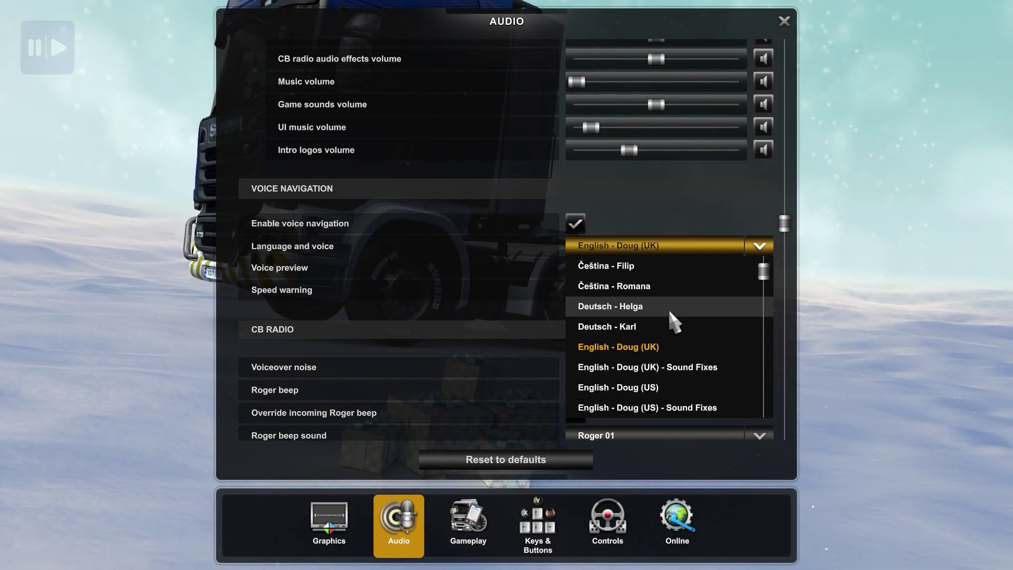
{"action": "scroll", "coordinate": [667, 322], "scroll_direction": "down", "scroll_amount": 5}
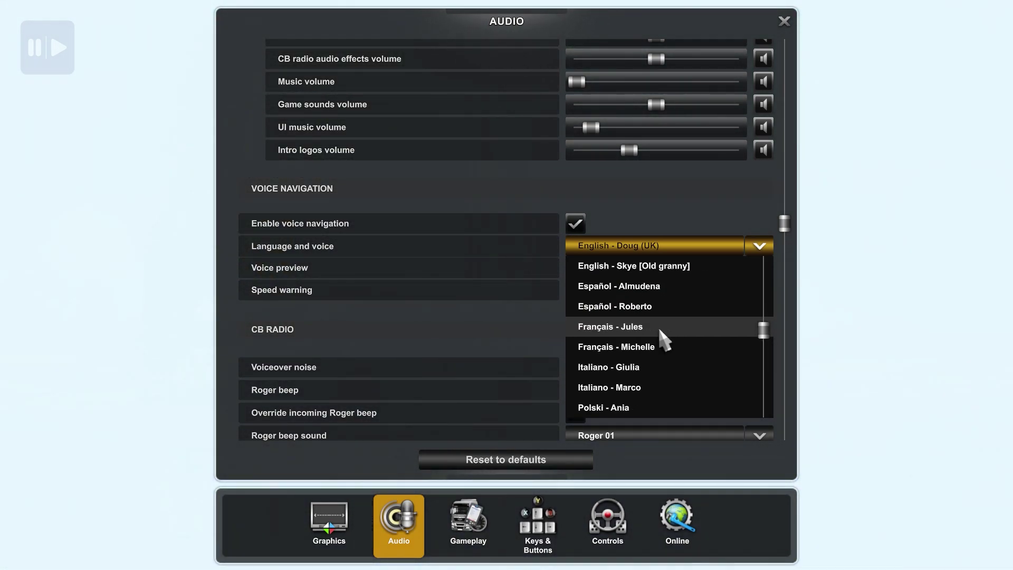
{"action": "scroll", "coordinate": [675, 312], "scroll_direction": "down", "scroll_amount": 3}
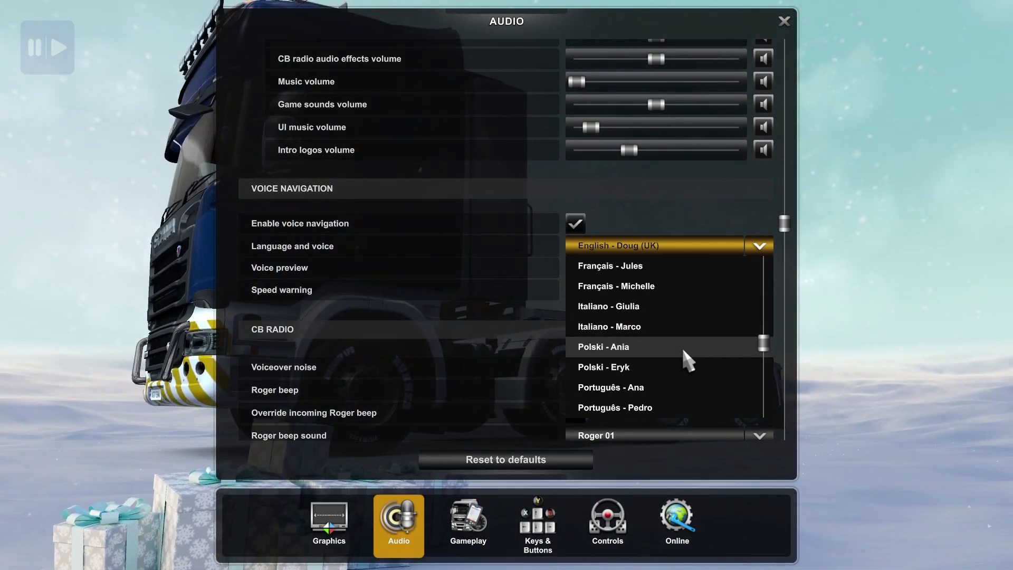
{"action": "scroll", "coordinate": [685, 372], "scroll_direction": "down", "scroll_amount": 2}
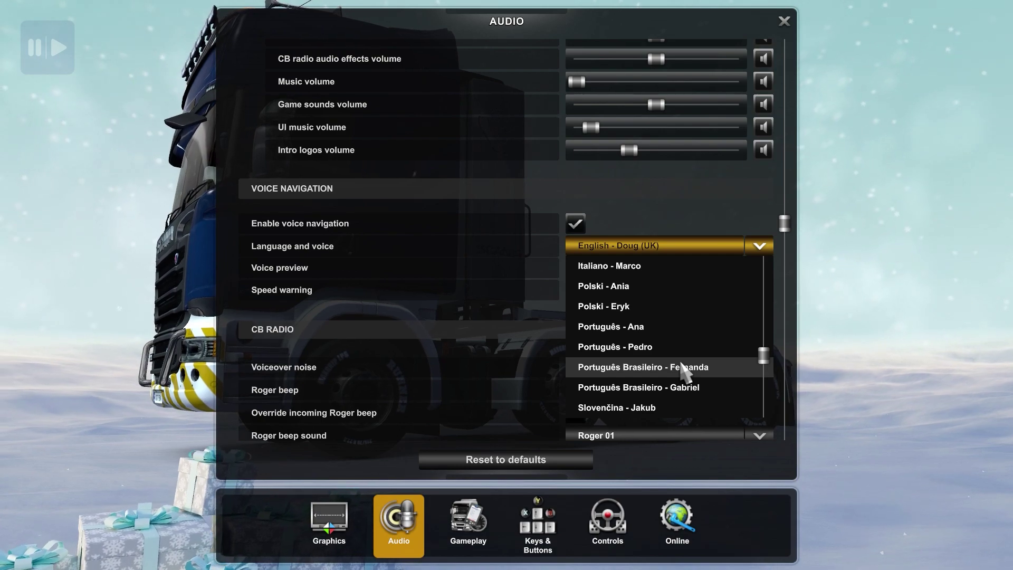
{"action": "scroll", "coordinate": [686, 368], "scroll_direction": "down", "scroll_amount": 3}
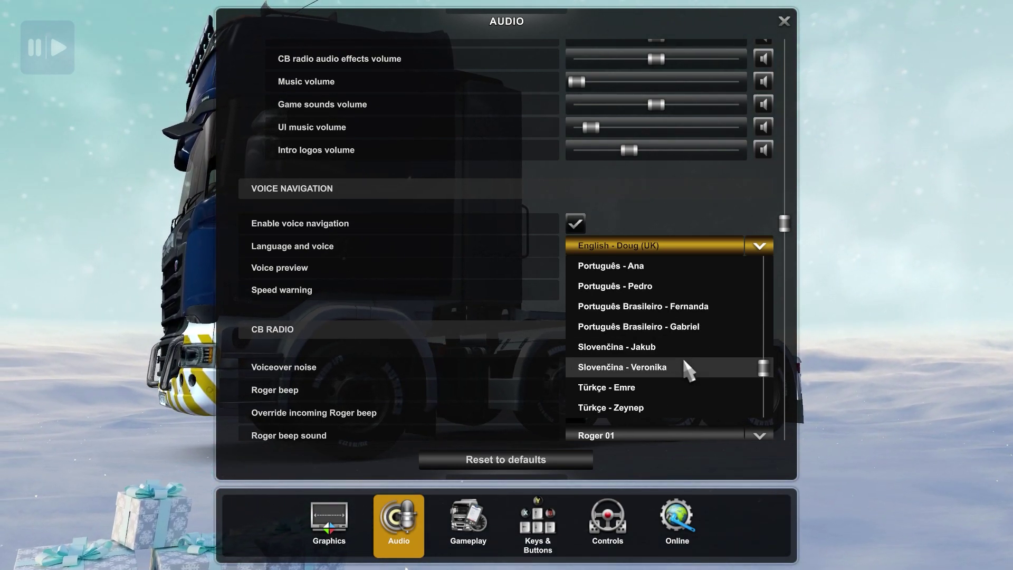
Step: Try English - Skye (UK) as the voice navigation voice and play its preview
{"action": "scroll", "coordinate": [682, 357], "scroll_direction": "down", "scroll_amount": 2}
{"action": "scroll", "coordinate": [682, 357], "scroll_direction": "down", "scroll_amount": 1}
{"action": "left_click", "coordinate": [657, 382]}
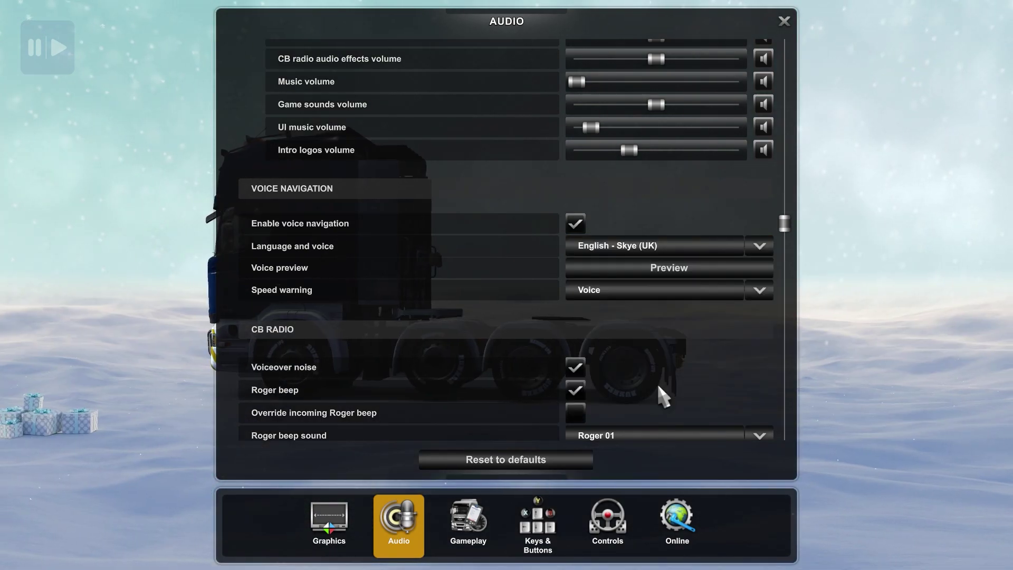
{"action": "left_click", "coordinate": [668, 269]}
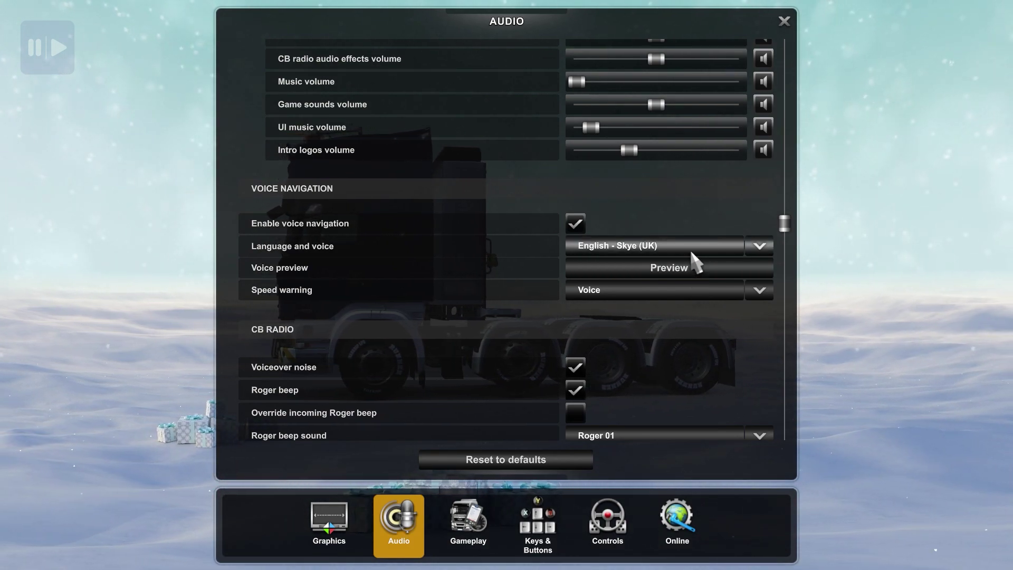
Step: Set the voice navigation language and voice to English - Doug (UK)
{"action": "left_click", "coordinate": [691, 247]}
{"action": "scroll", "coordinate": [683, 322], "scroll_direction": "up", "scroll_amount": 1}
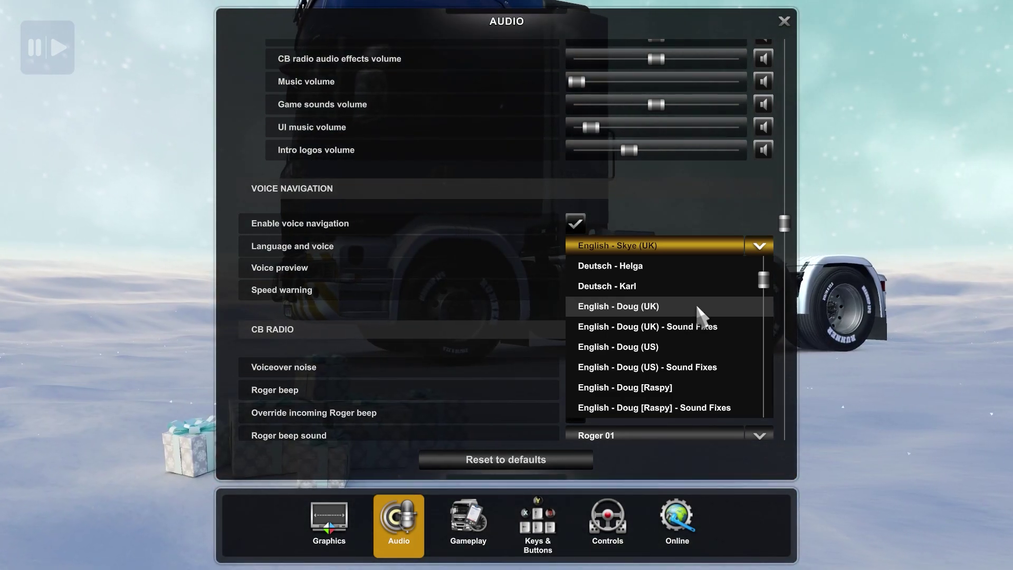
{"action": "left_click", "coordinate": [729, 306]}
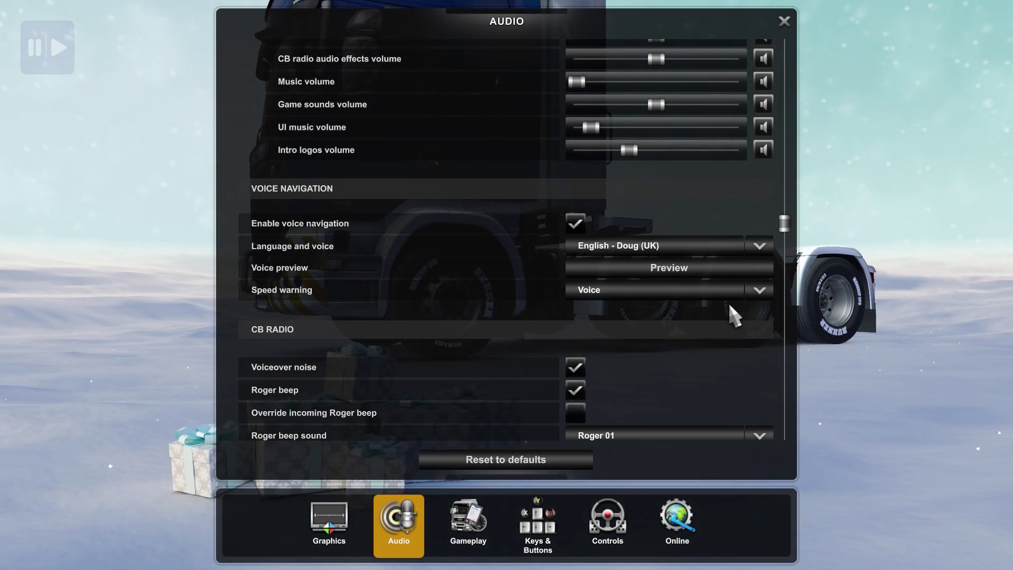
{"action": "left_click", "coordinate": [693, 248]}
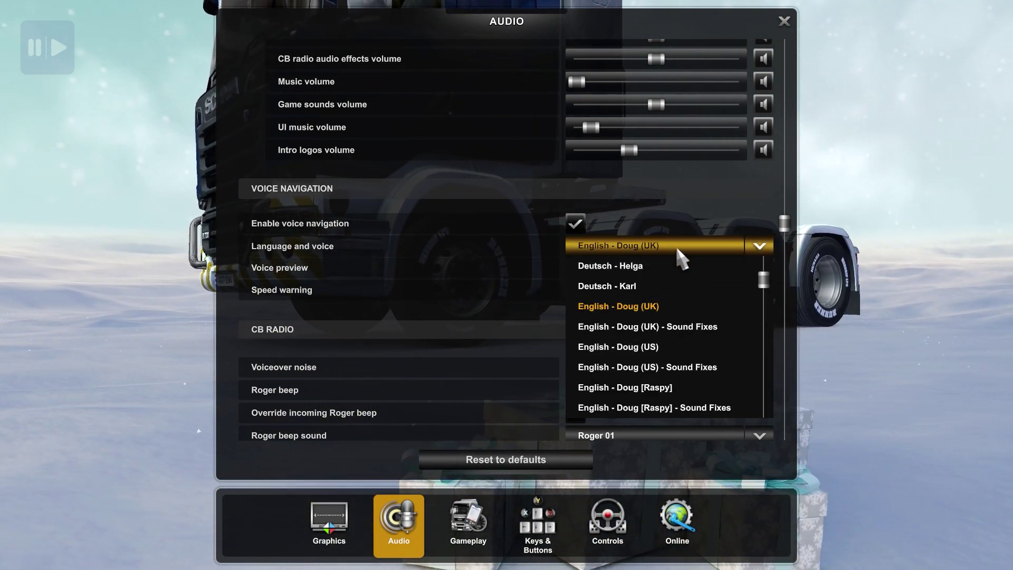
{"action": "left_click", "coordinate": [678, 250]}
{"action": "left_click", "coordinate": [631, 244]}
{"action": "left_click", "coordinate": [654, 248]}
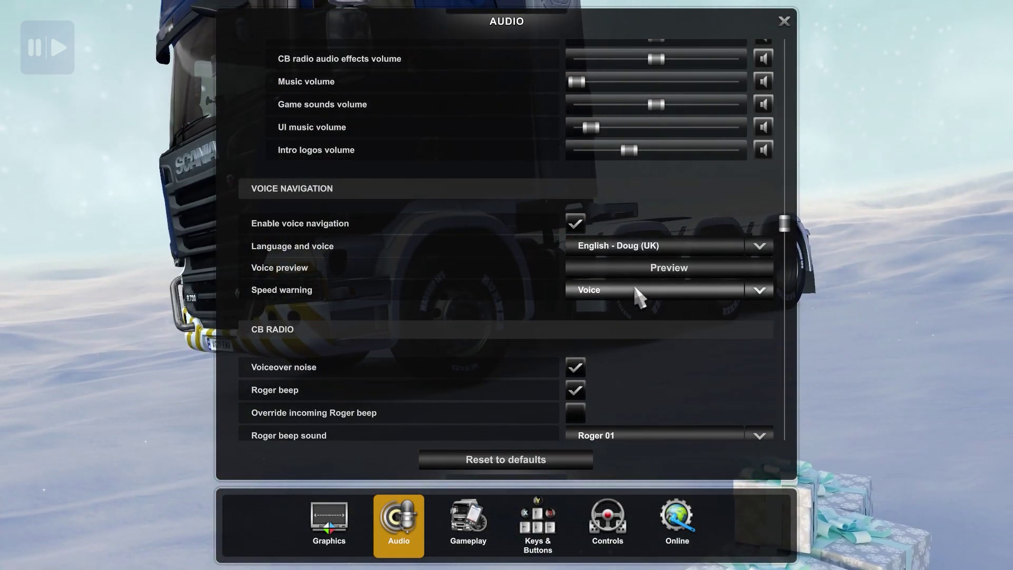
Step: Set the voice navigation speed warning to Voice and leave the audio settings to return to the truck cab
{"action": "left_click", "coordinate": [636, 290]}
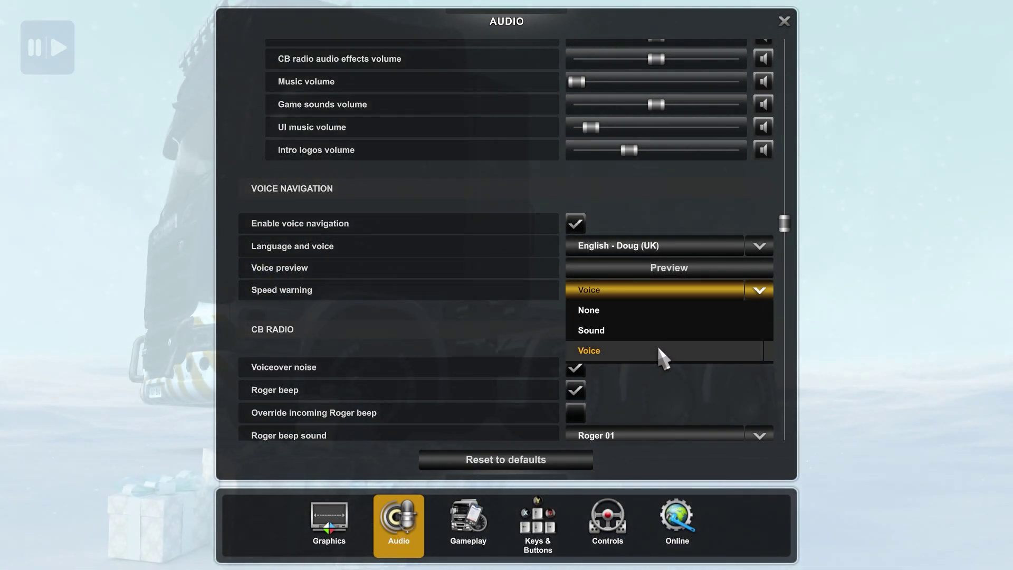
{"action": "left_click", "coordinate": [660, 353]}
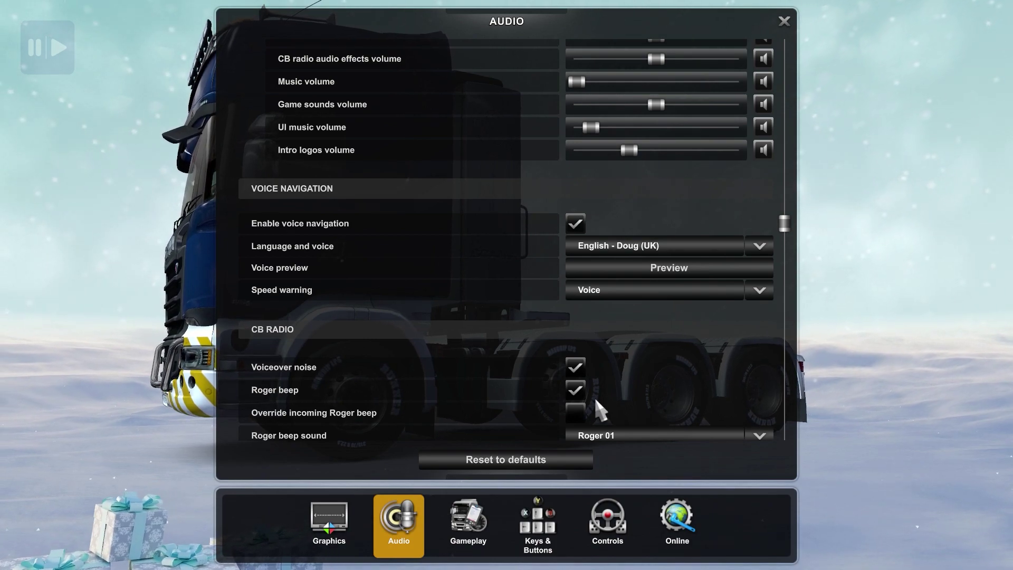
{"action": "left_click", "coordinate": [784, 22]}
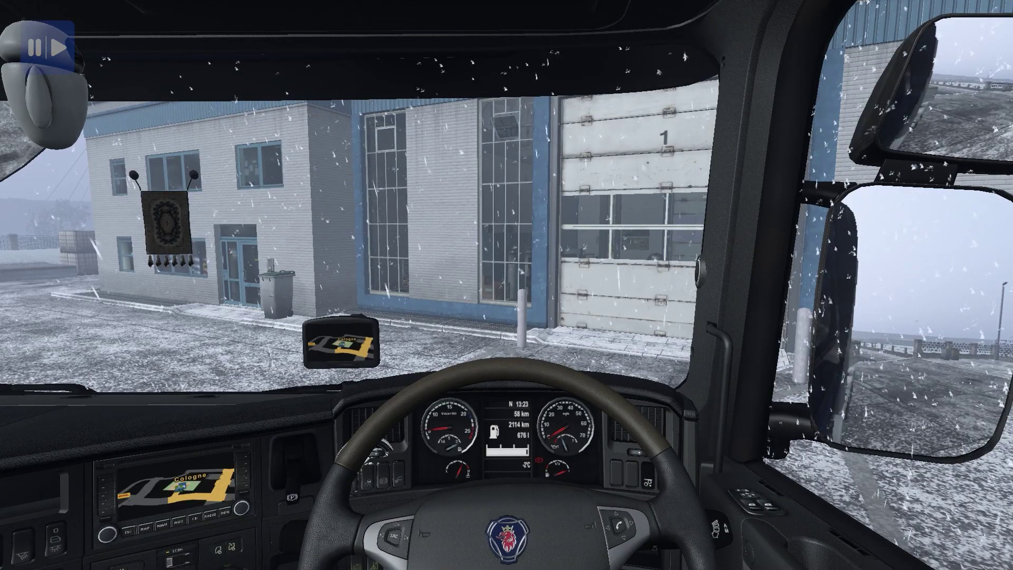
Step: Plot two navigation checkpoints on the world map along the road just east of the Cologne garage, removing the misplaced one near ITCC
{"action": "key", "text": "m"}
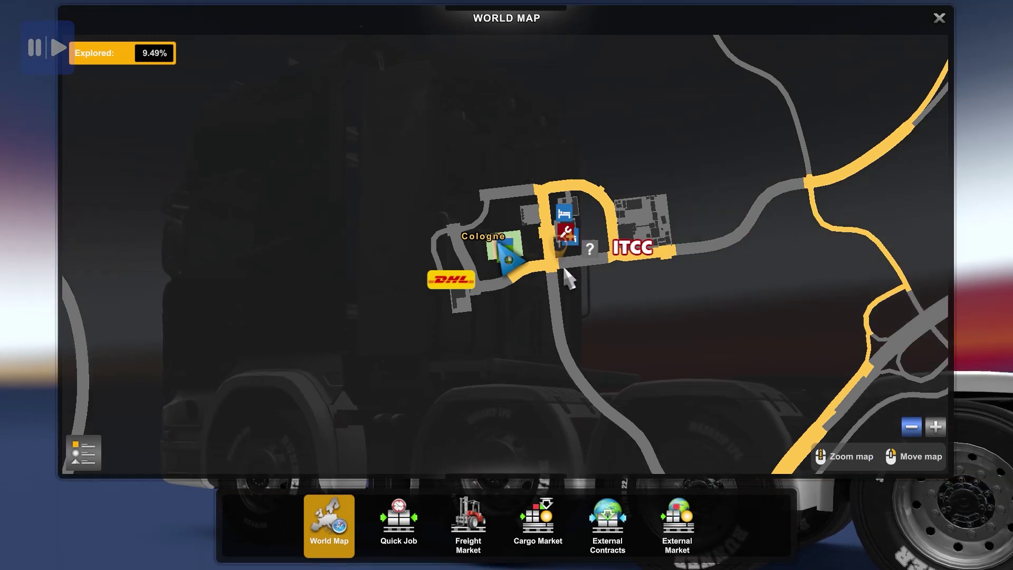
{"action": "left_click", "coordinate": [550, 253]}
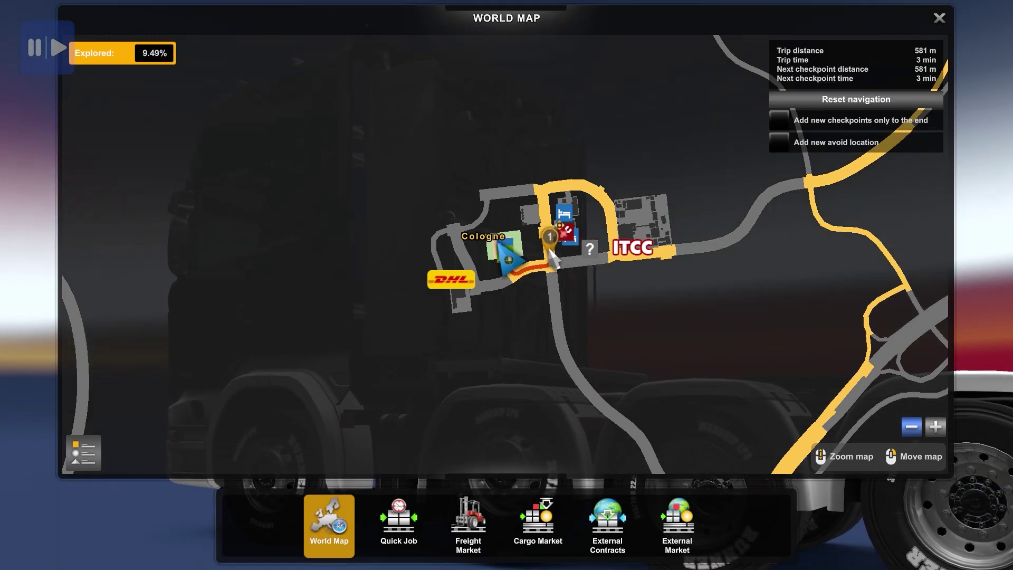
{"action": "left_click", "coordinate": [546, 191]}
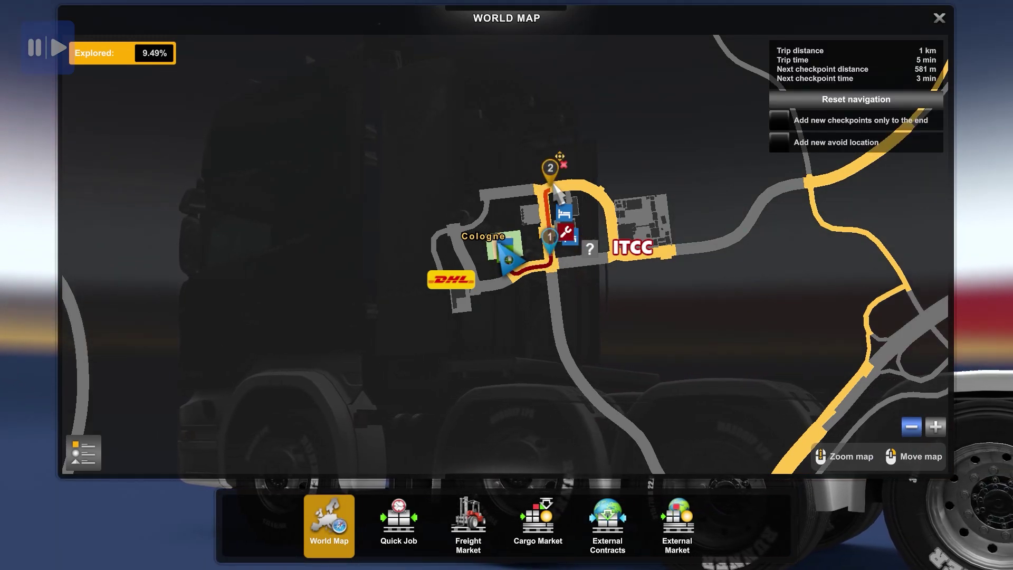
{"action": "left_click", "coordinate": [611, 211]}
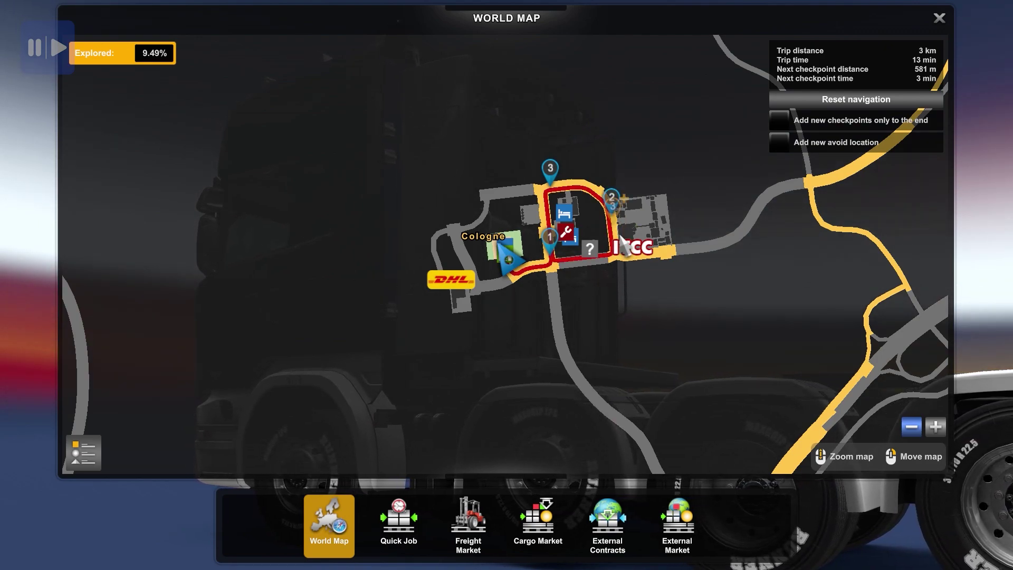
{"action": "left_click", "coordinate": [611, 203]}
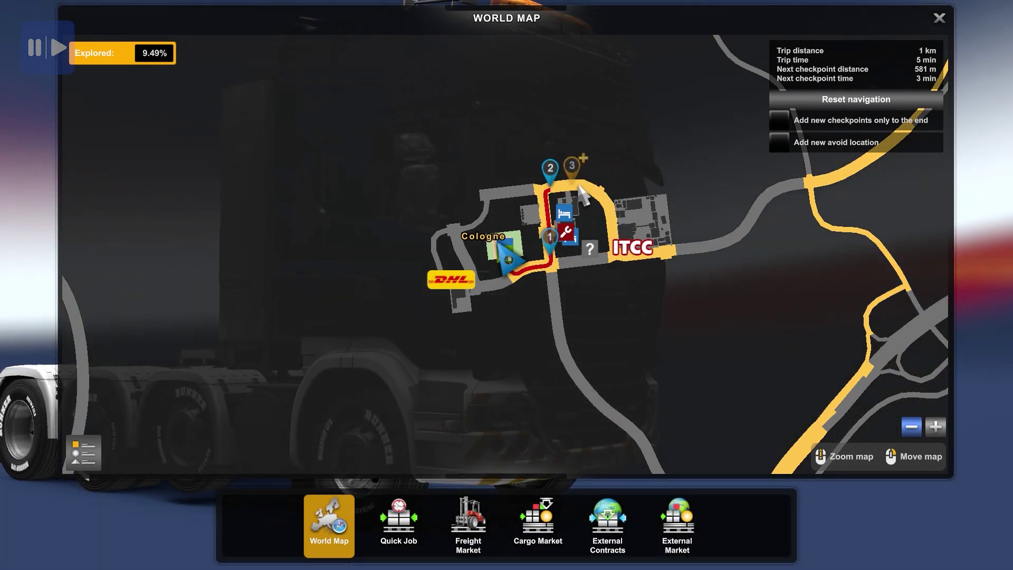
Step: Extend the route with more checkpoints along the curved road toward ITCC, and return to driving with the exterior chase camera
{"action": "left_click", "coordinate": [612, 214]}
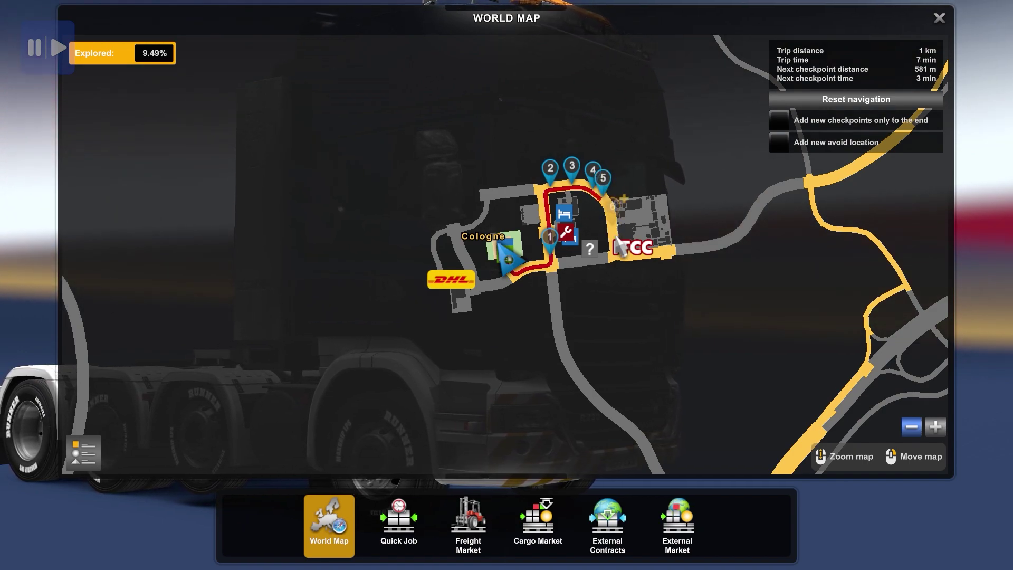
{"action": "scroll", "coordinate": [376, 213], "scroll_direction": "down", "scroll_amount": 5}
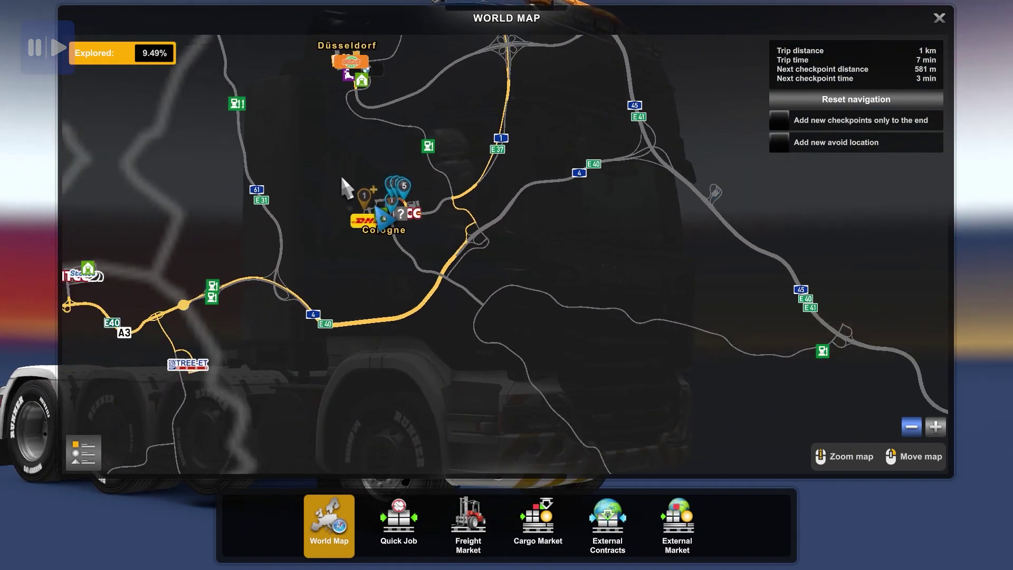
{"action": "scroll", "coordinate": [368, 215], "scroll_direction": "up", "scroll_amount": 5}
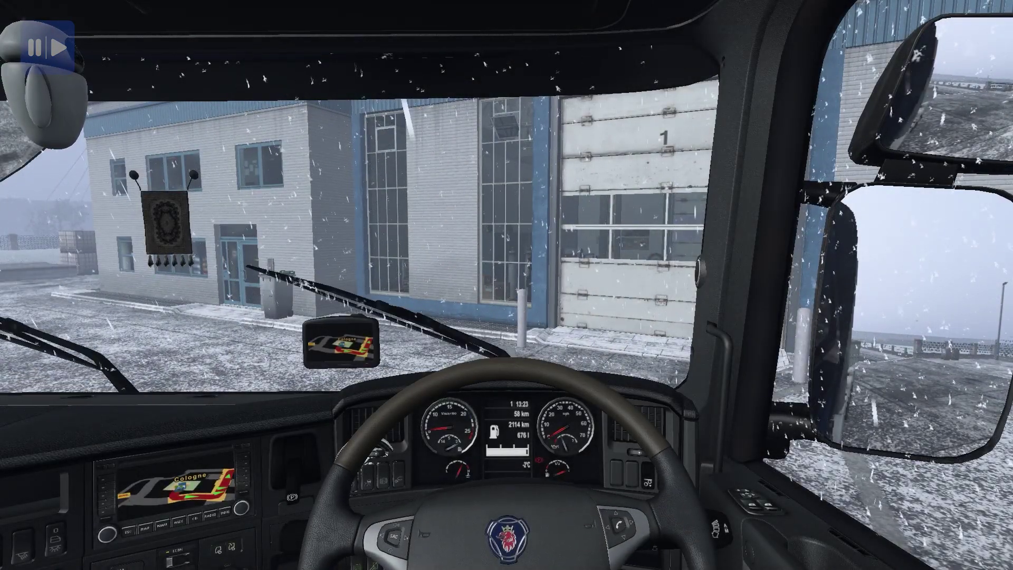
{"action": "key", "text": "2"}
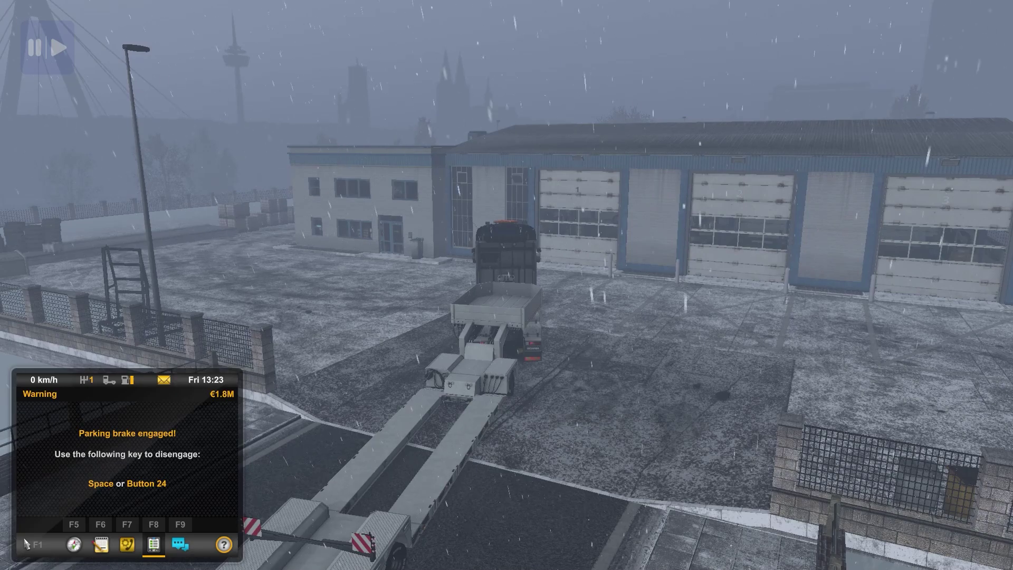